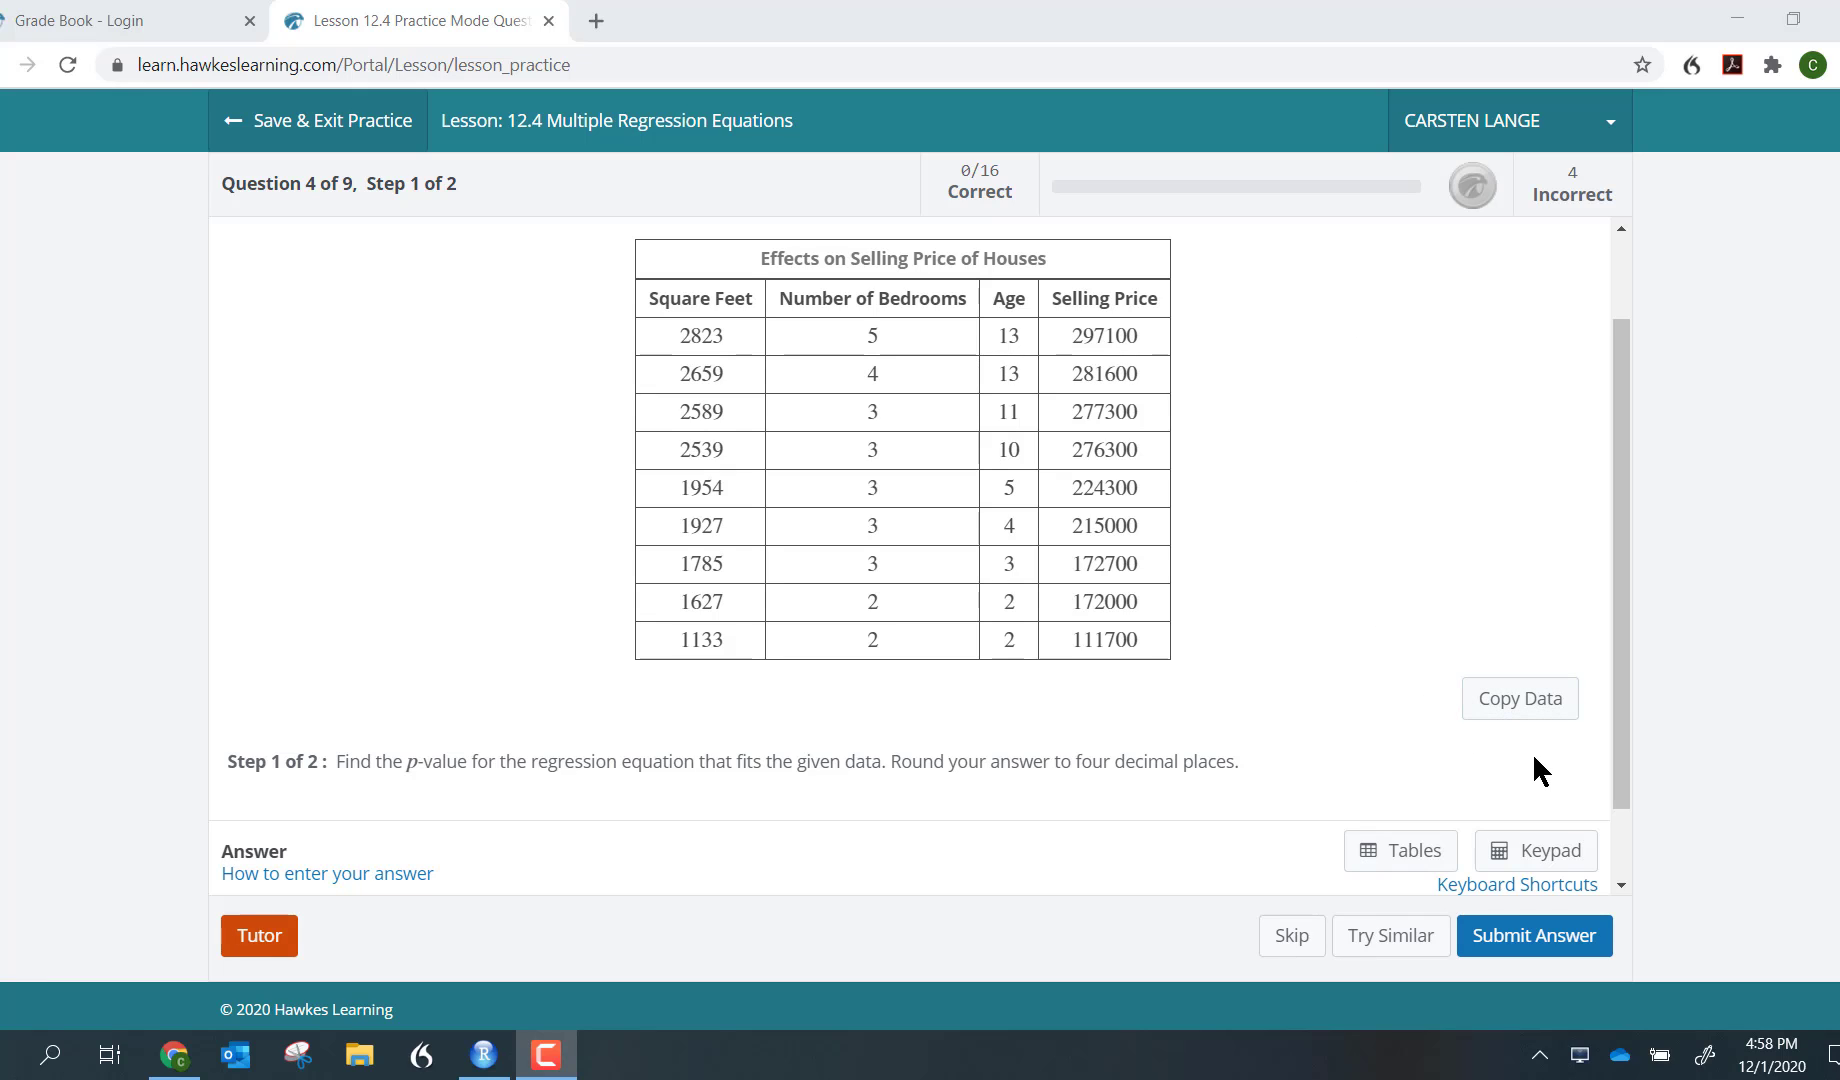
Step: Copy the Effects on Selling Price of Houses table from Hawkes Learning to the clipboard
click(1527, 698)
mouse_move(649, 298)
mouse_down()
mouse_move(1146, 556)
mouse_move(1164, 633)
mouse_up()
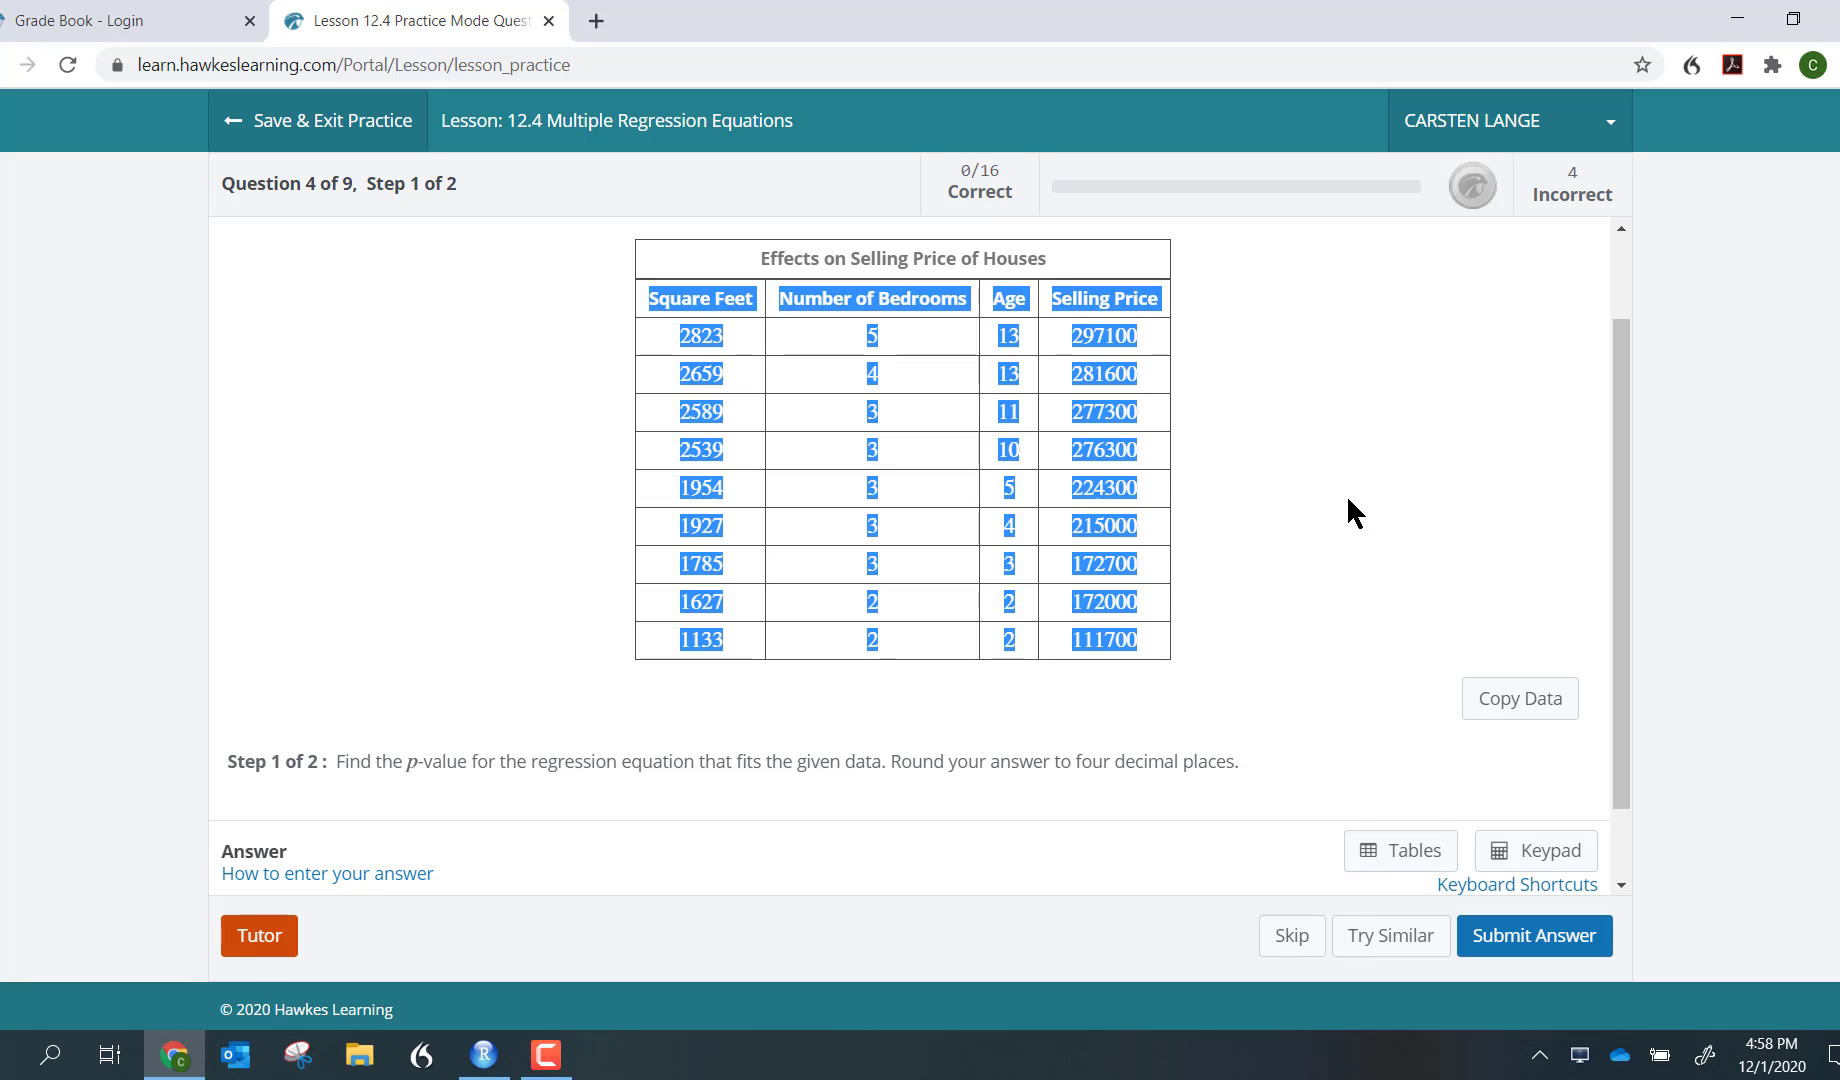
key(ctrl+c)
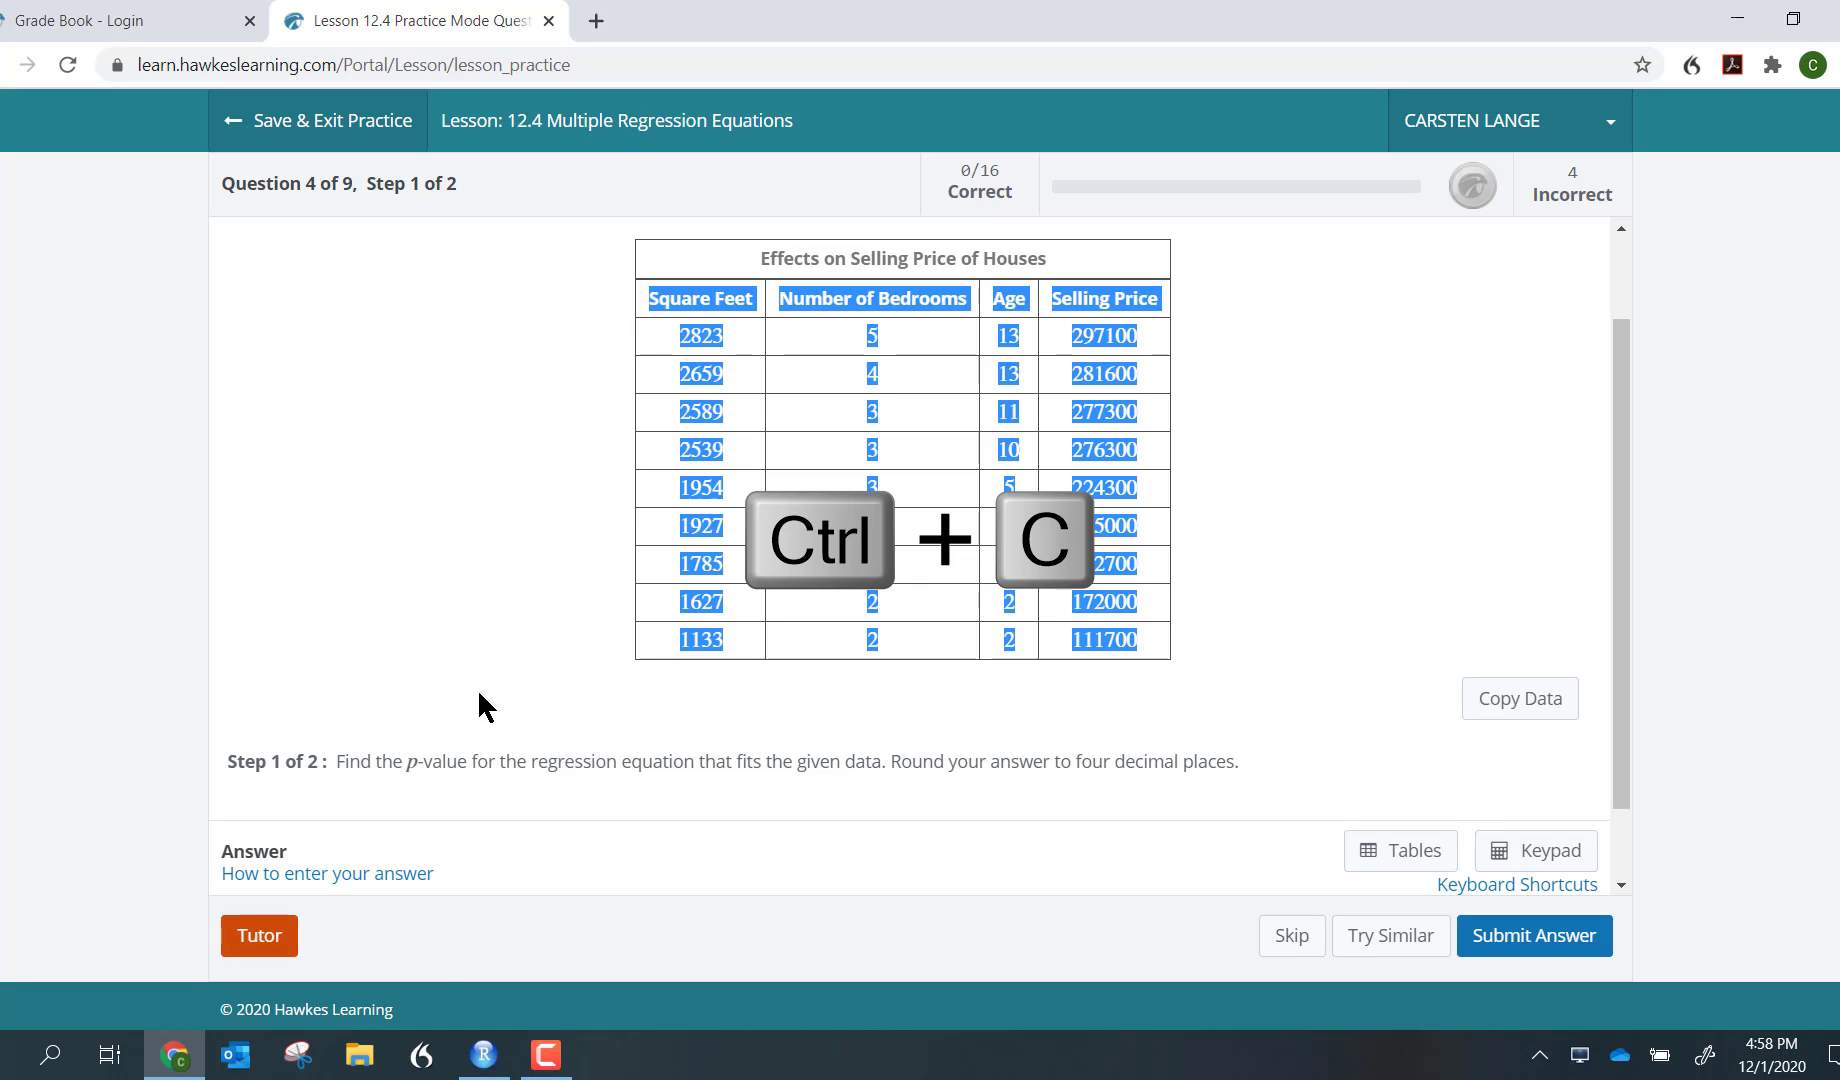
click(486, 1057)
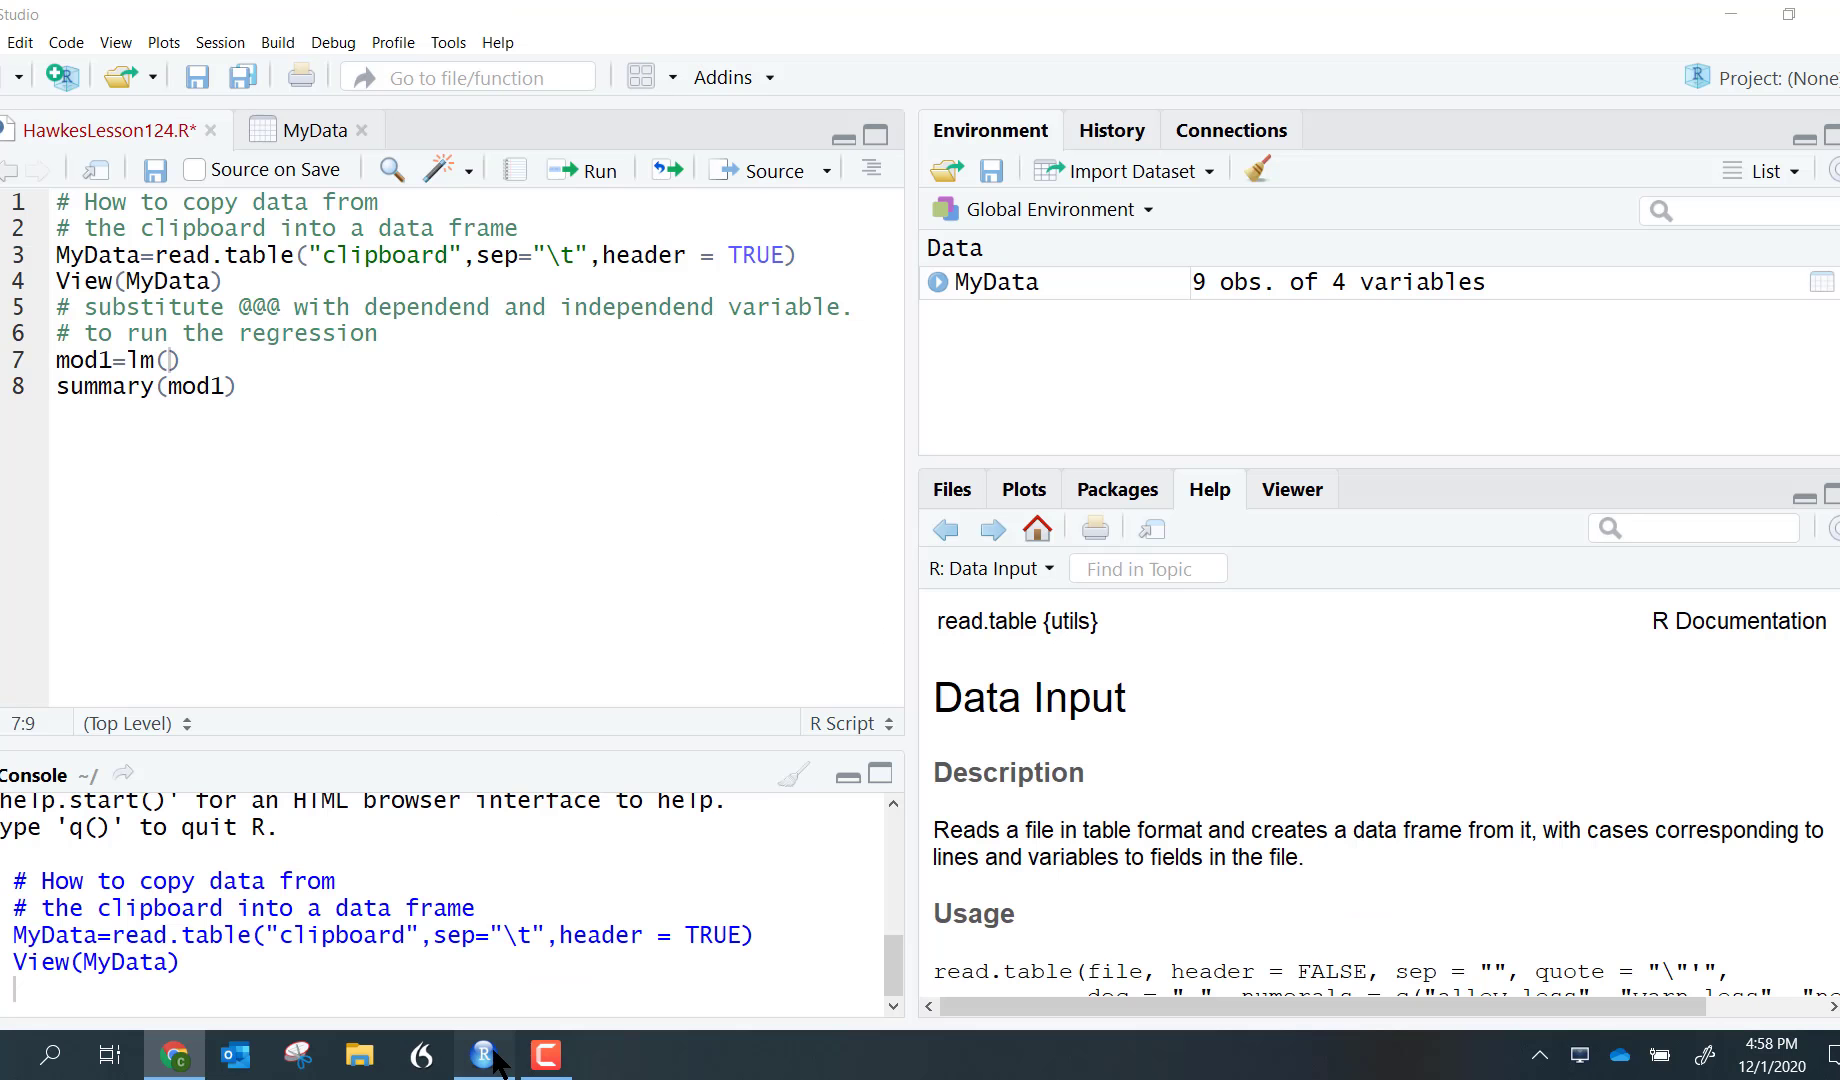
Step: Read the clipboard house data into MyData with read.table and view its nine rows
click(252, 255)
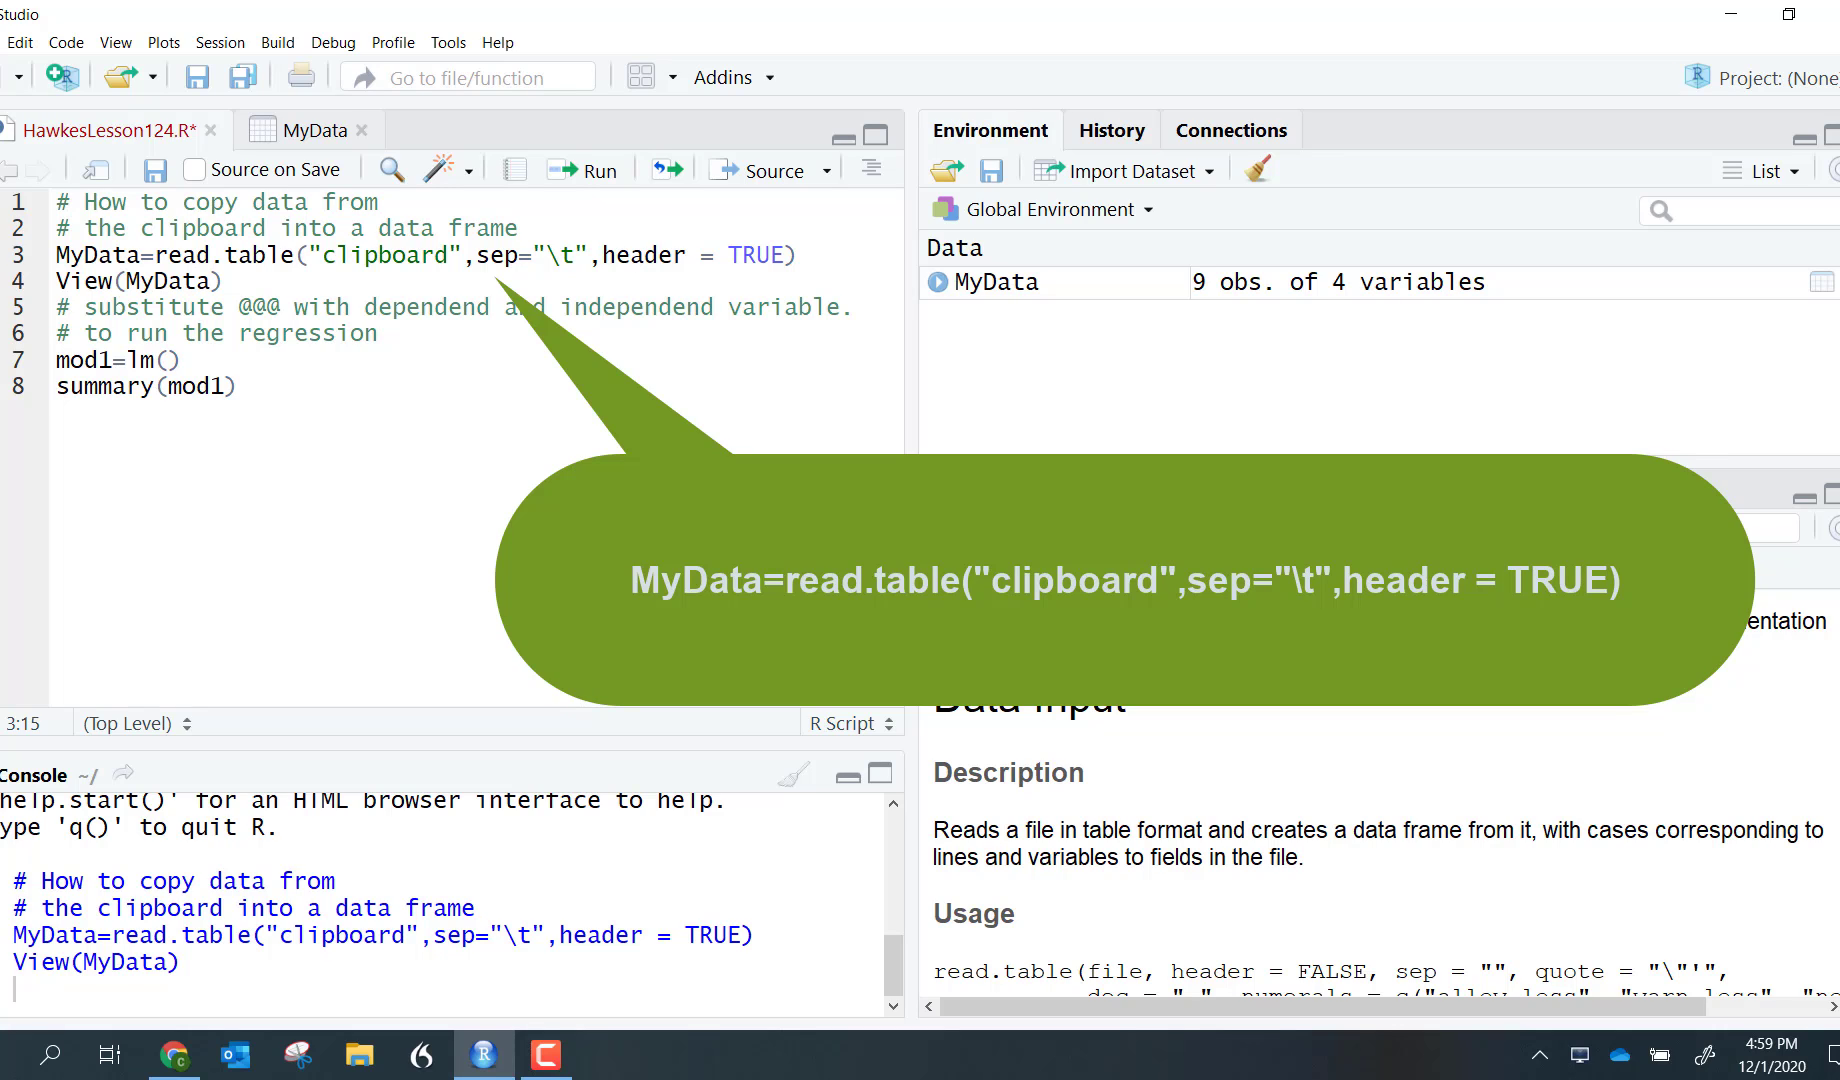
click(598, 171)
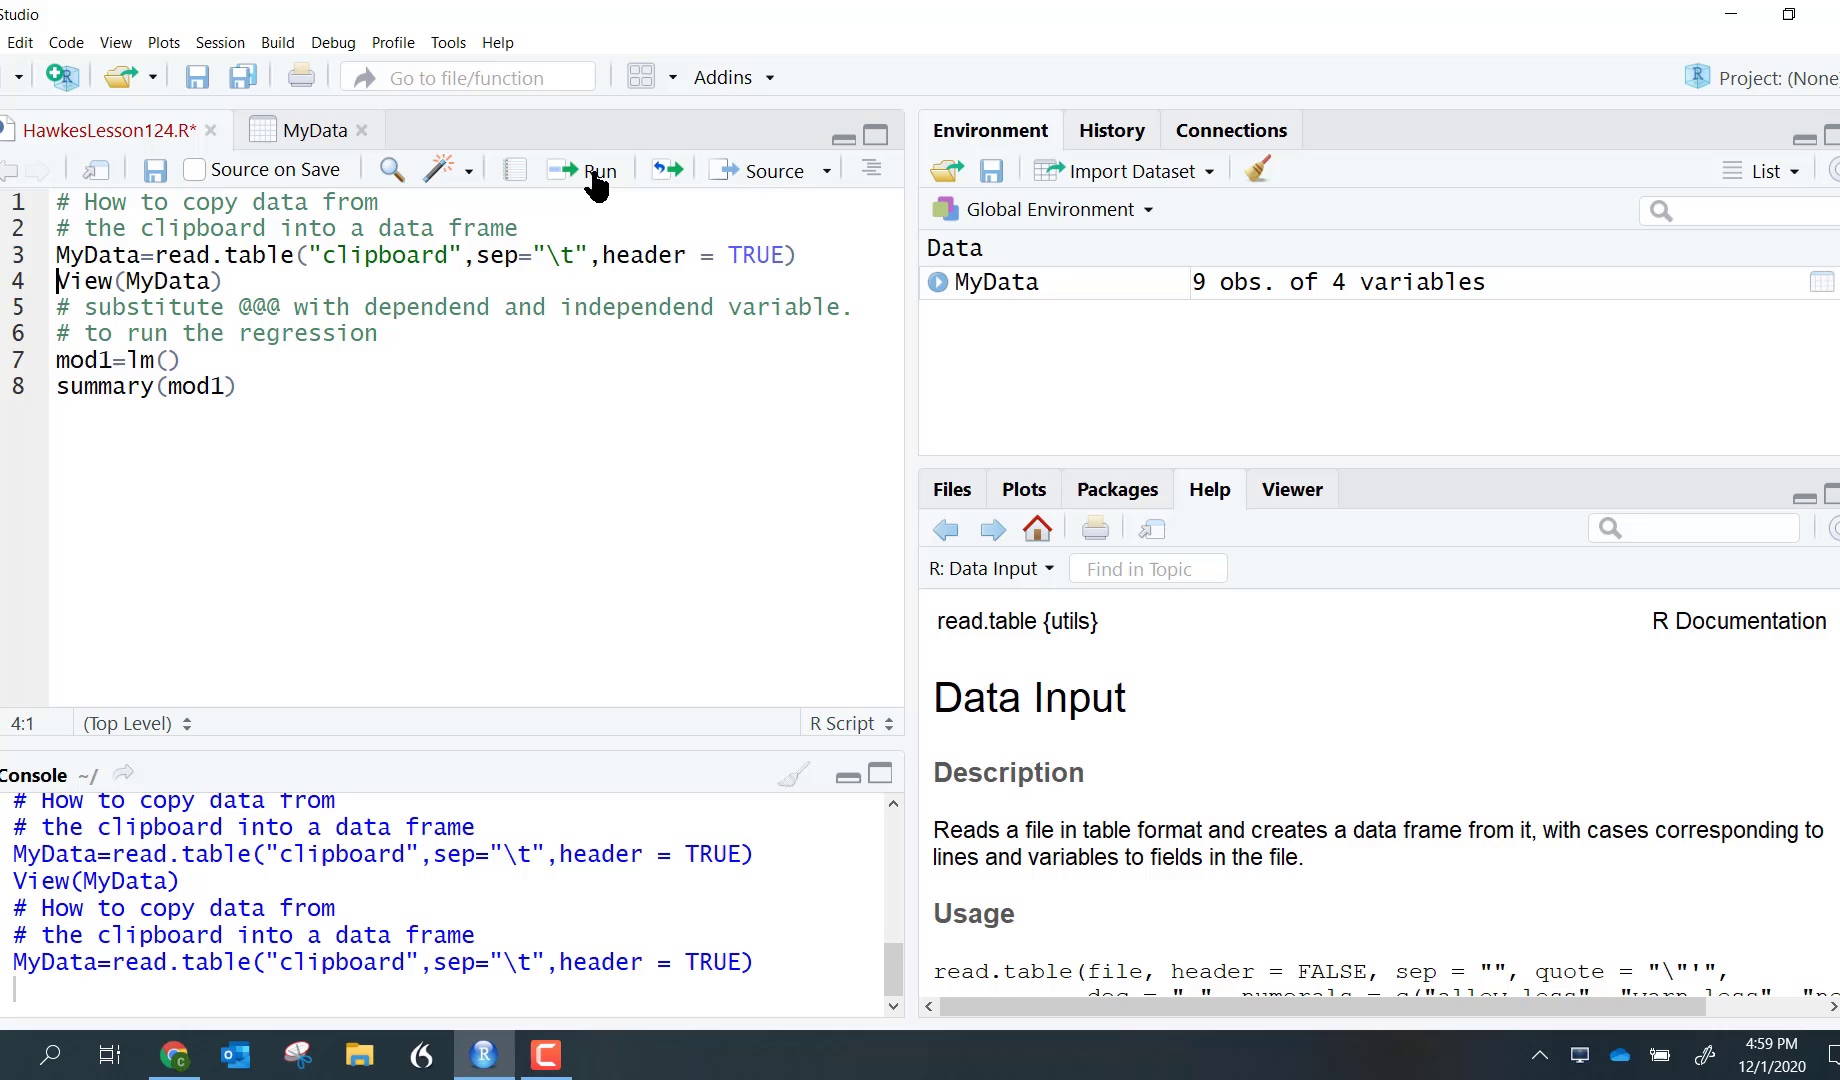
click(598, 173)
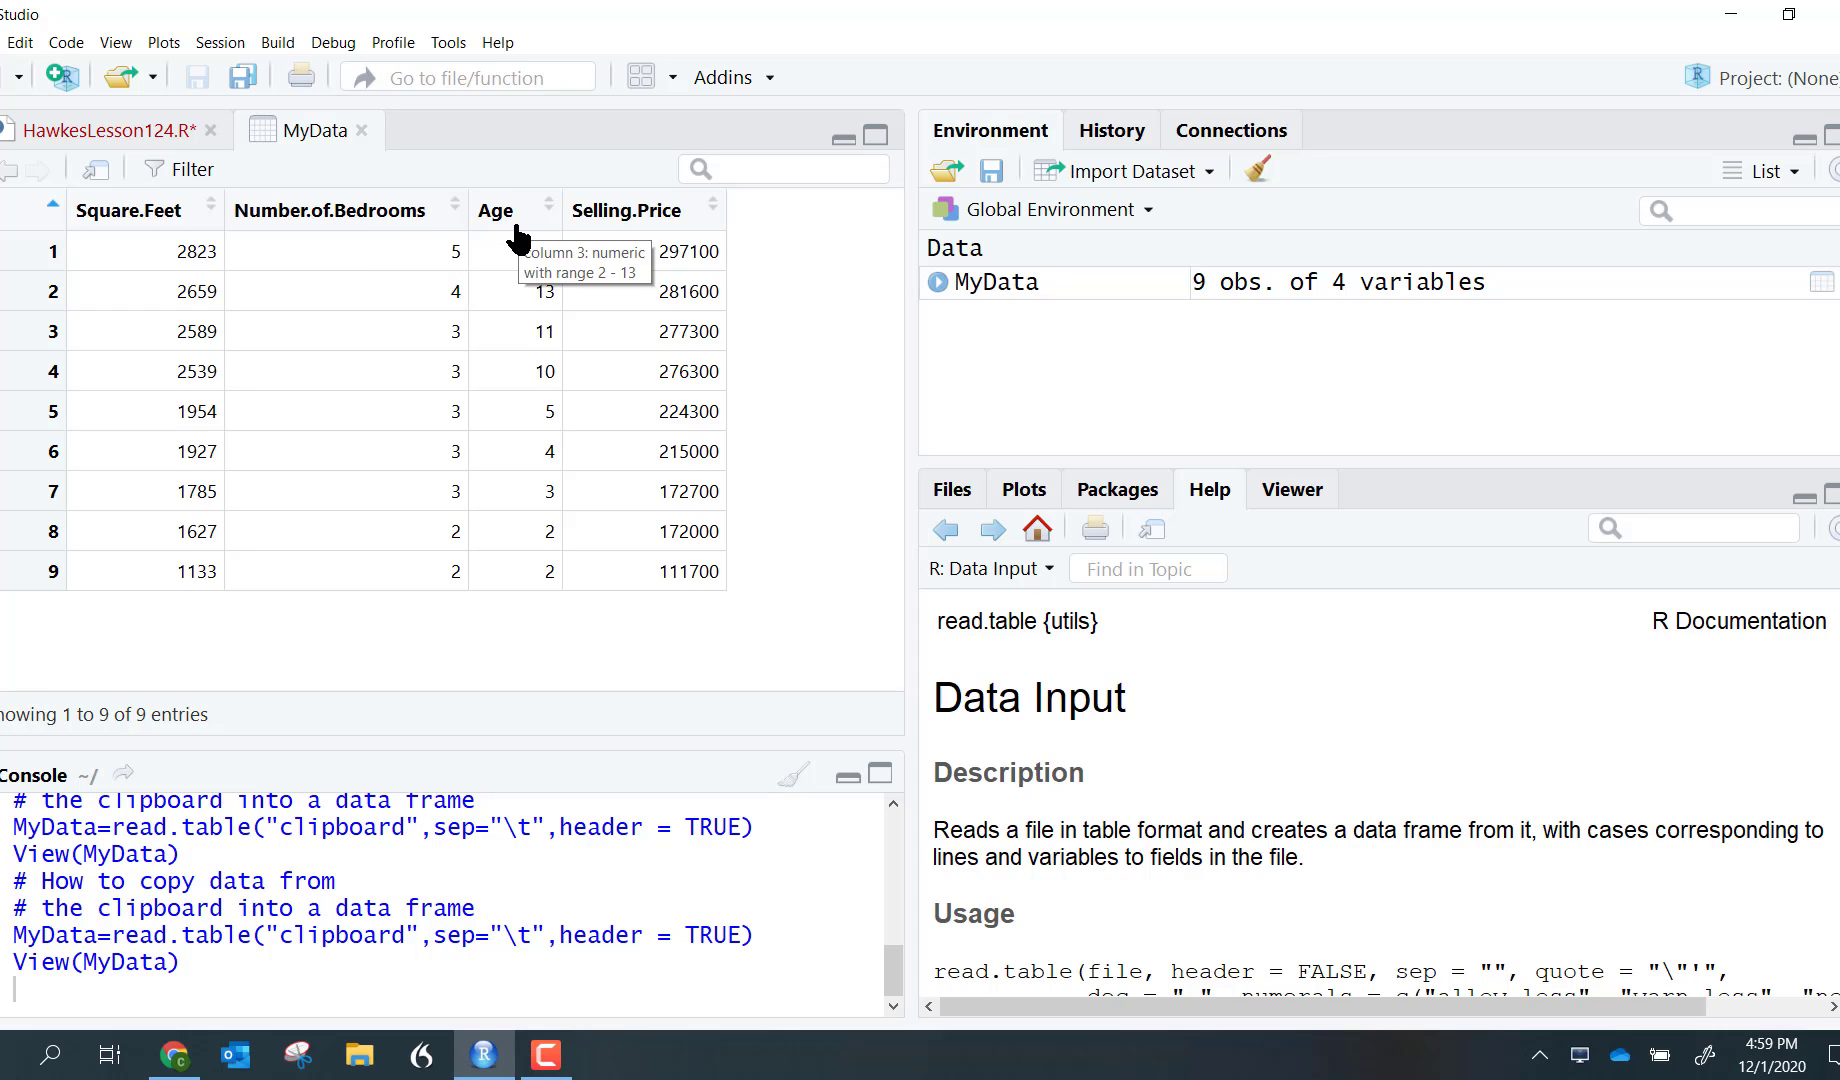
click(75, 131)
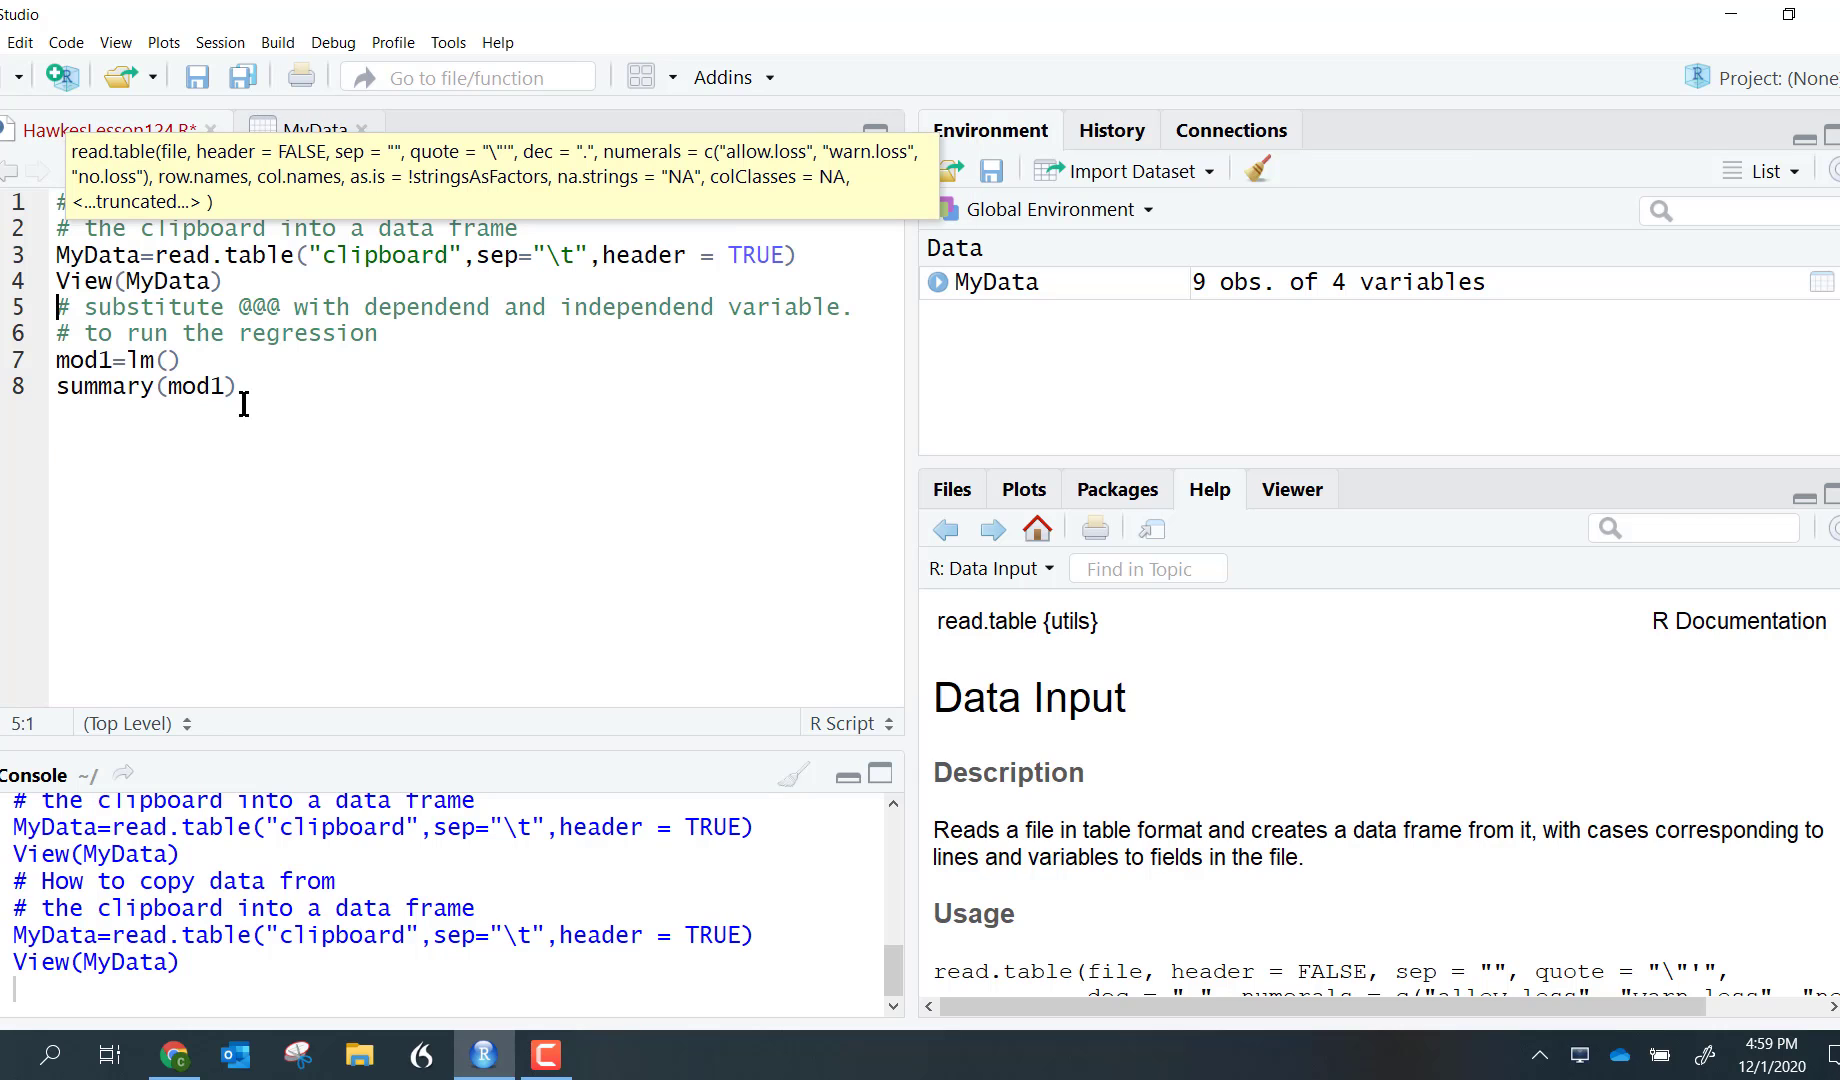
Step: Fill lm() on line 7 with formula = Selling.Price~Square.Feet, data=MyData
click(170, 360)
text(form)
key(Down)
key(Tab)
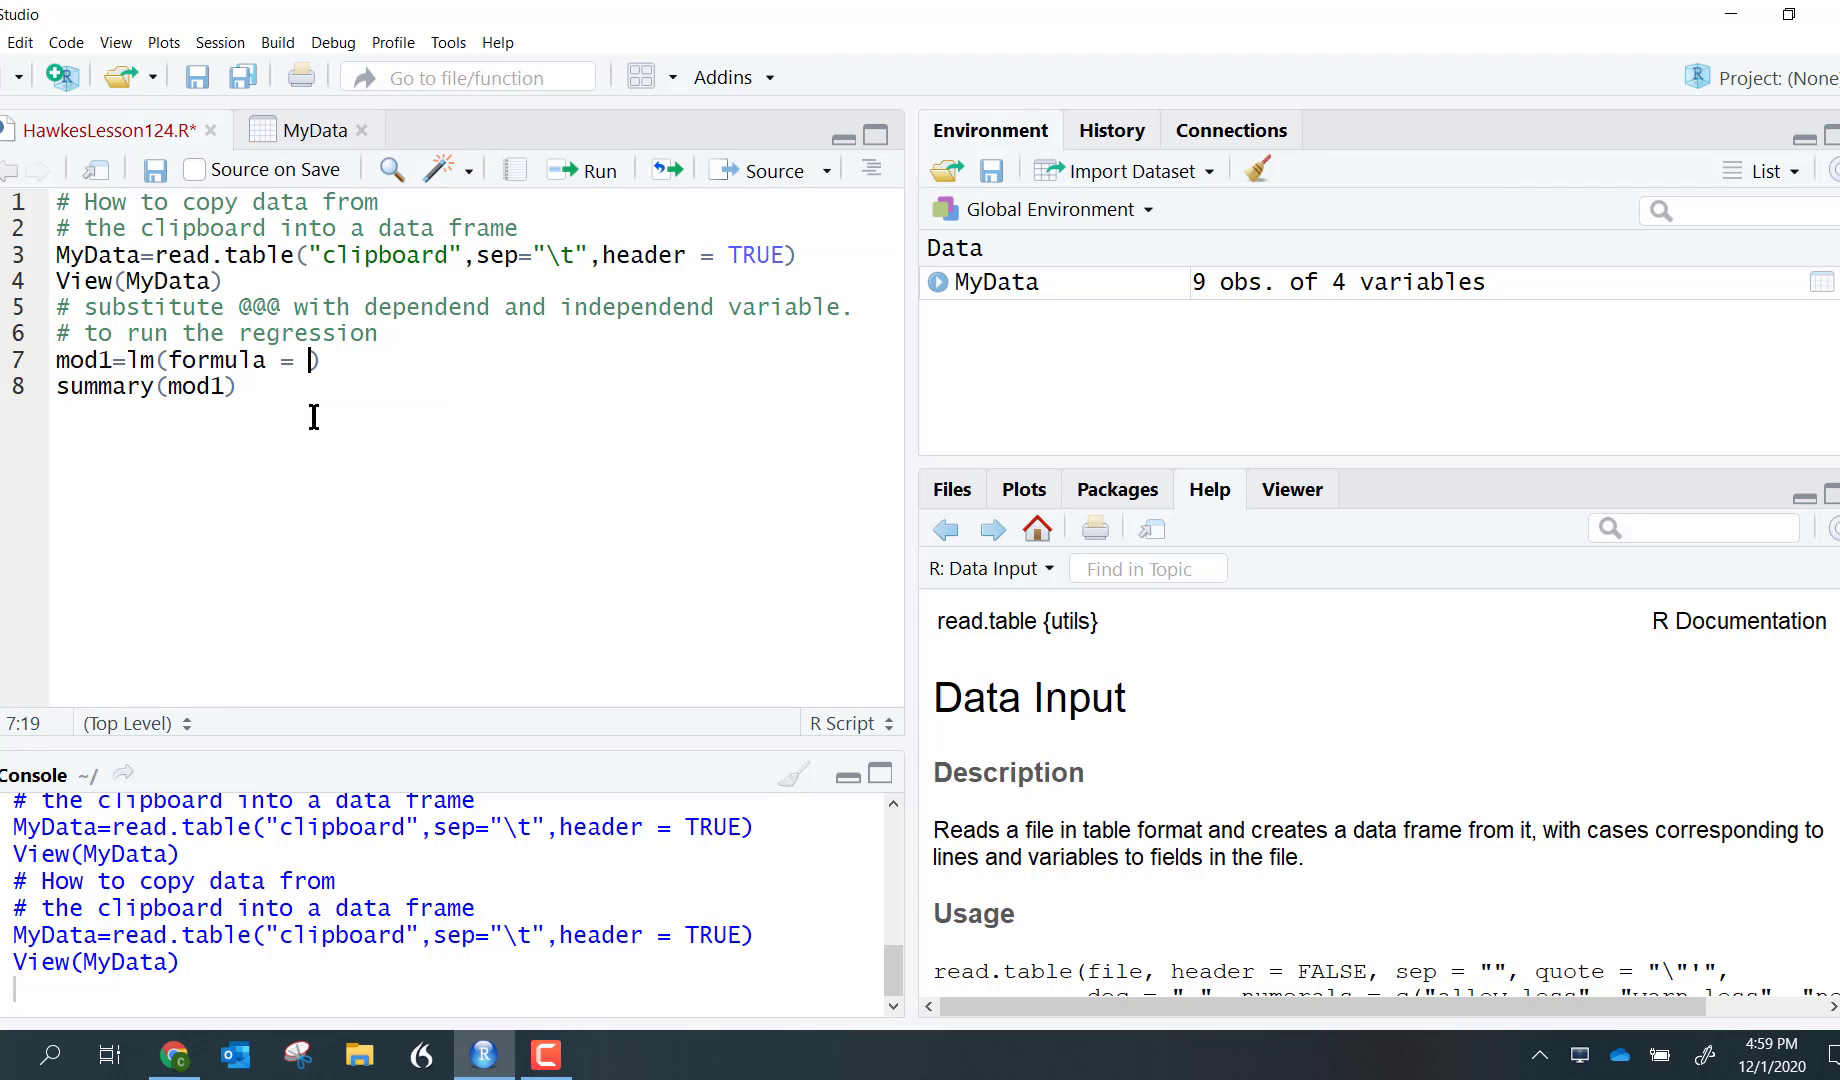
text(Selling)
text(.Price)
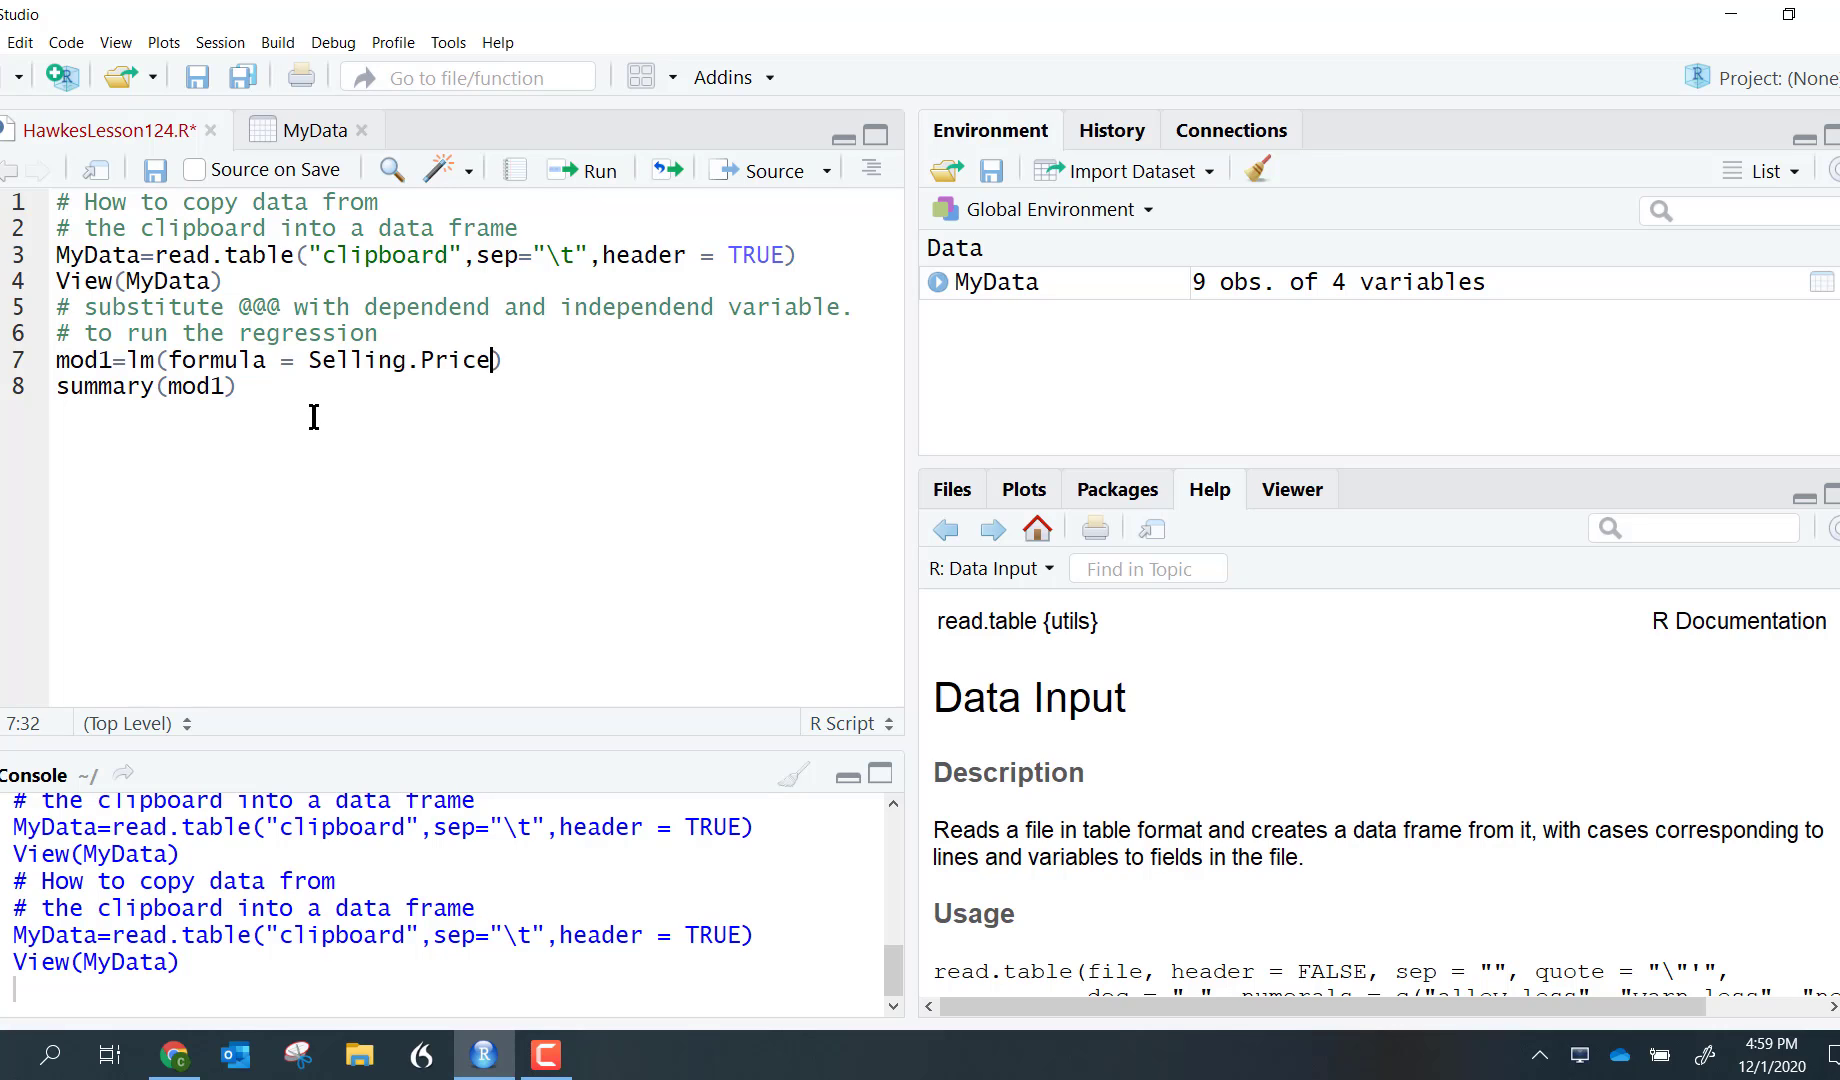
text(~)
text(SquareF)
key(BackSpace)
text(.Feet)
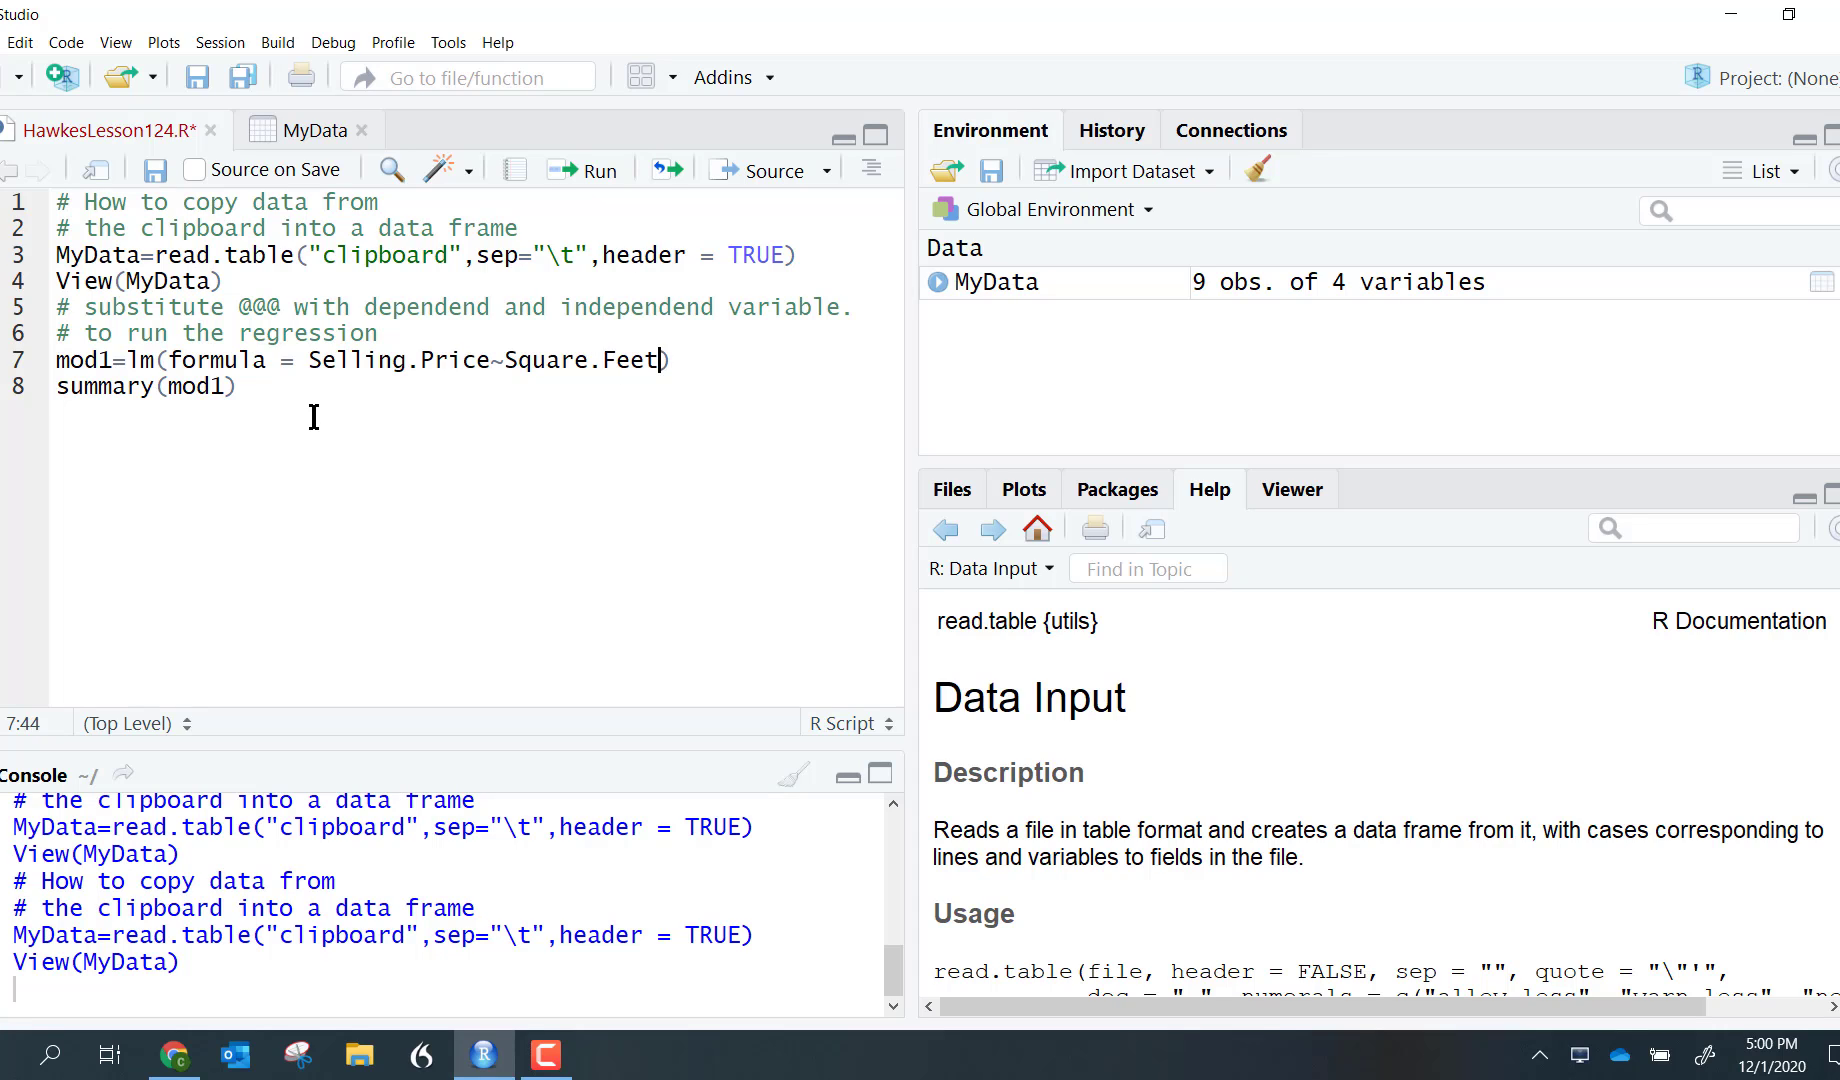
text(,)
text( data=)
text(Mydata)
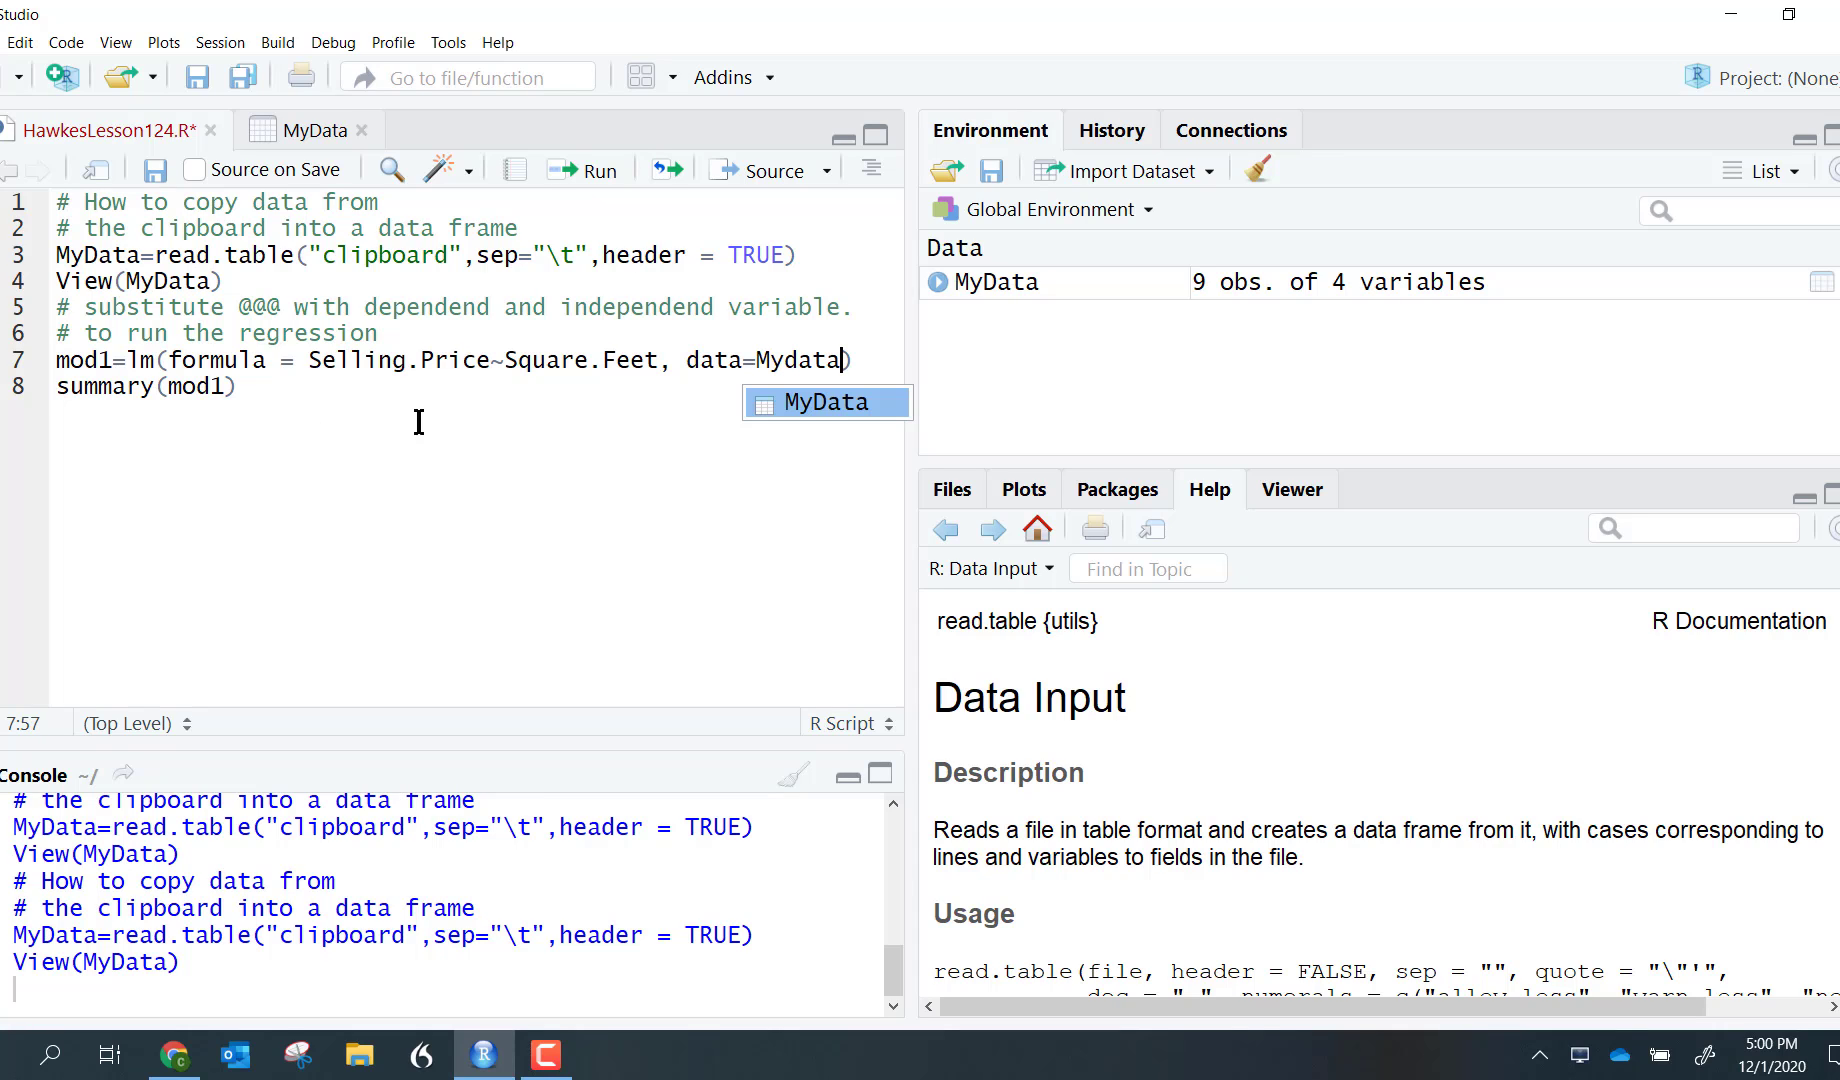
Step: Correct the data name to MyData, run lm and summary(mod1), and enlarge the console
click(827, 403)
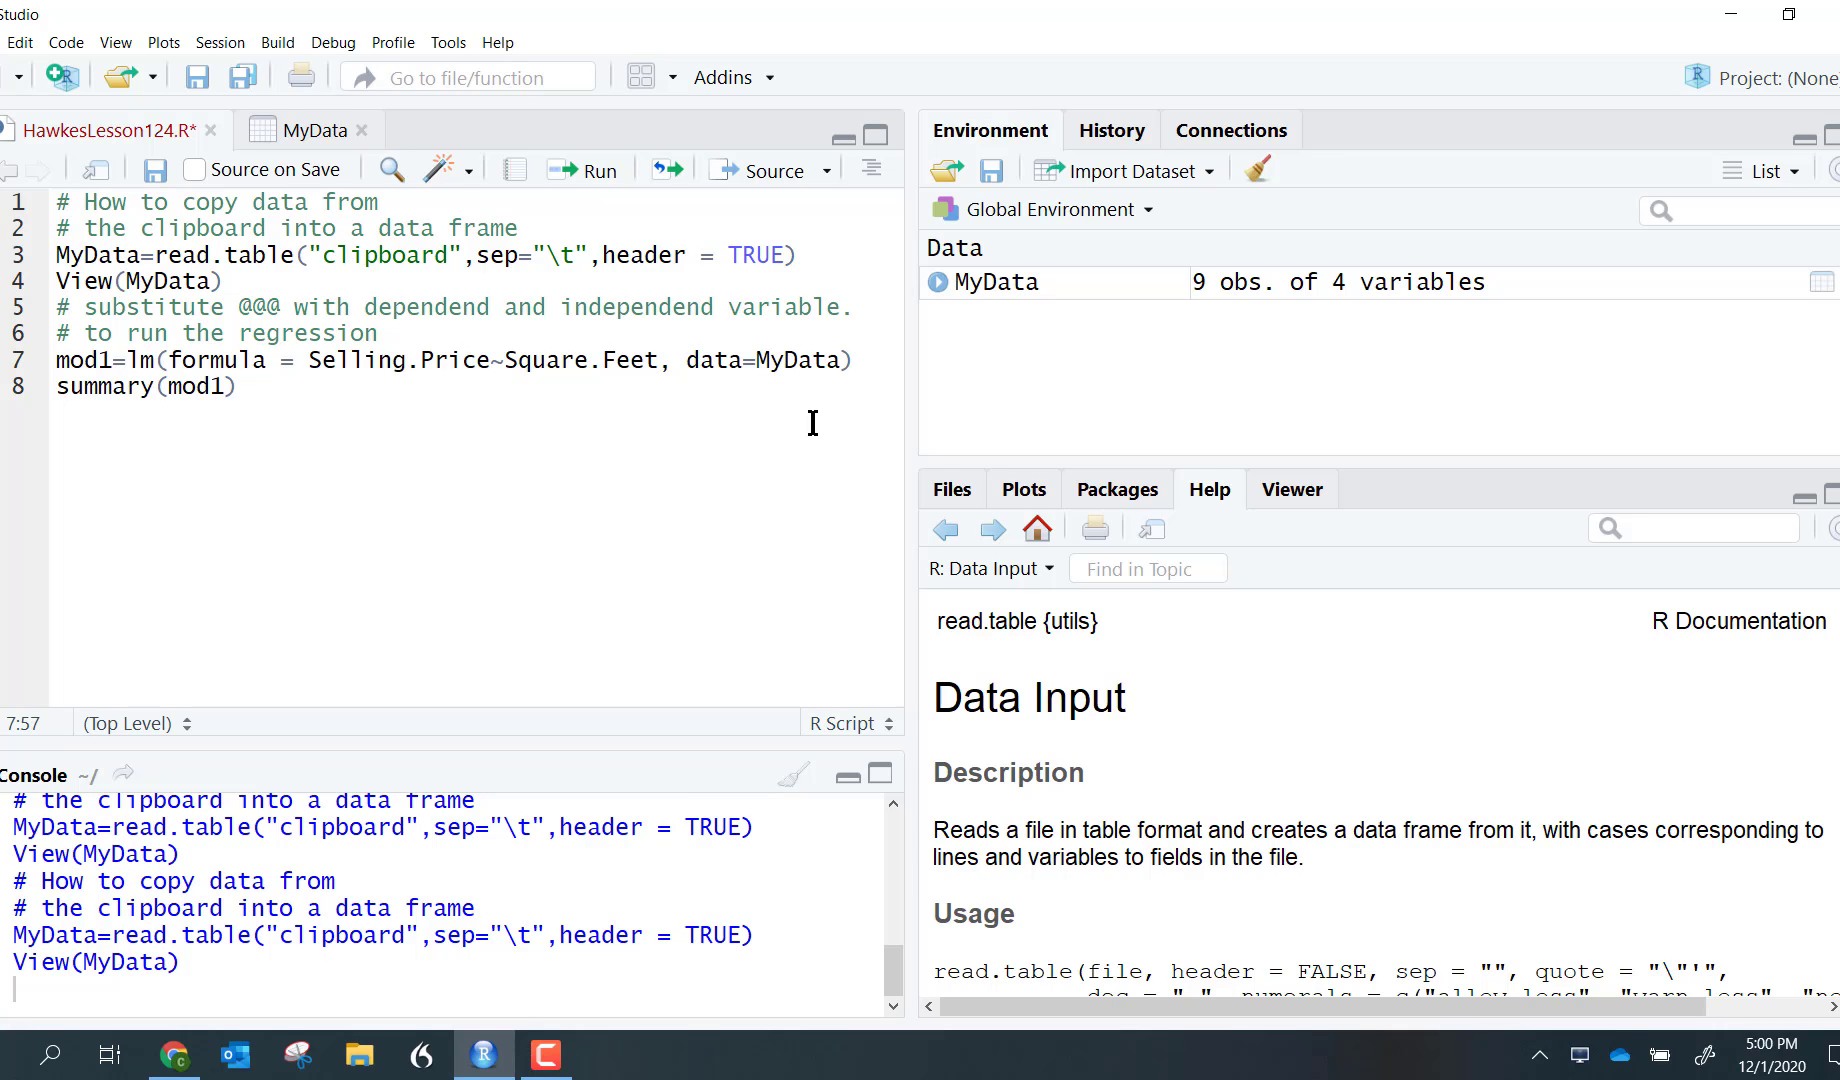
key(ctrl+Return)
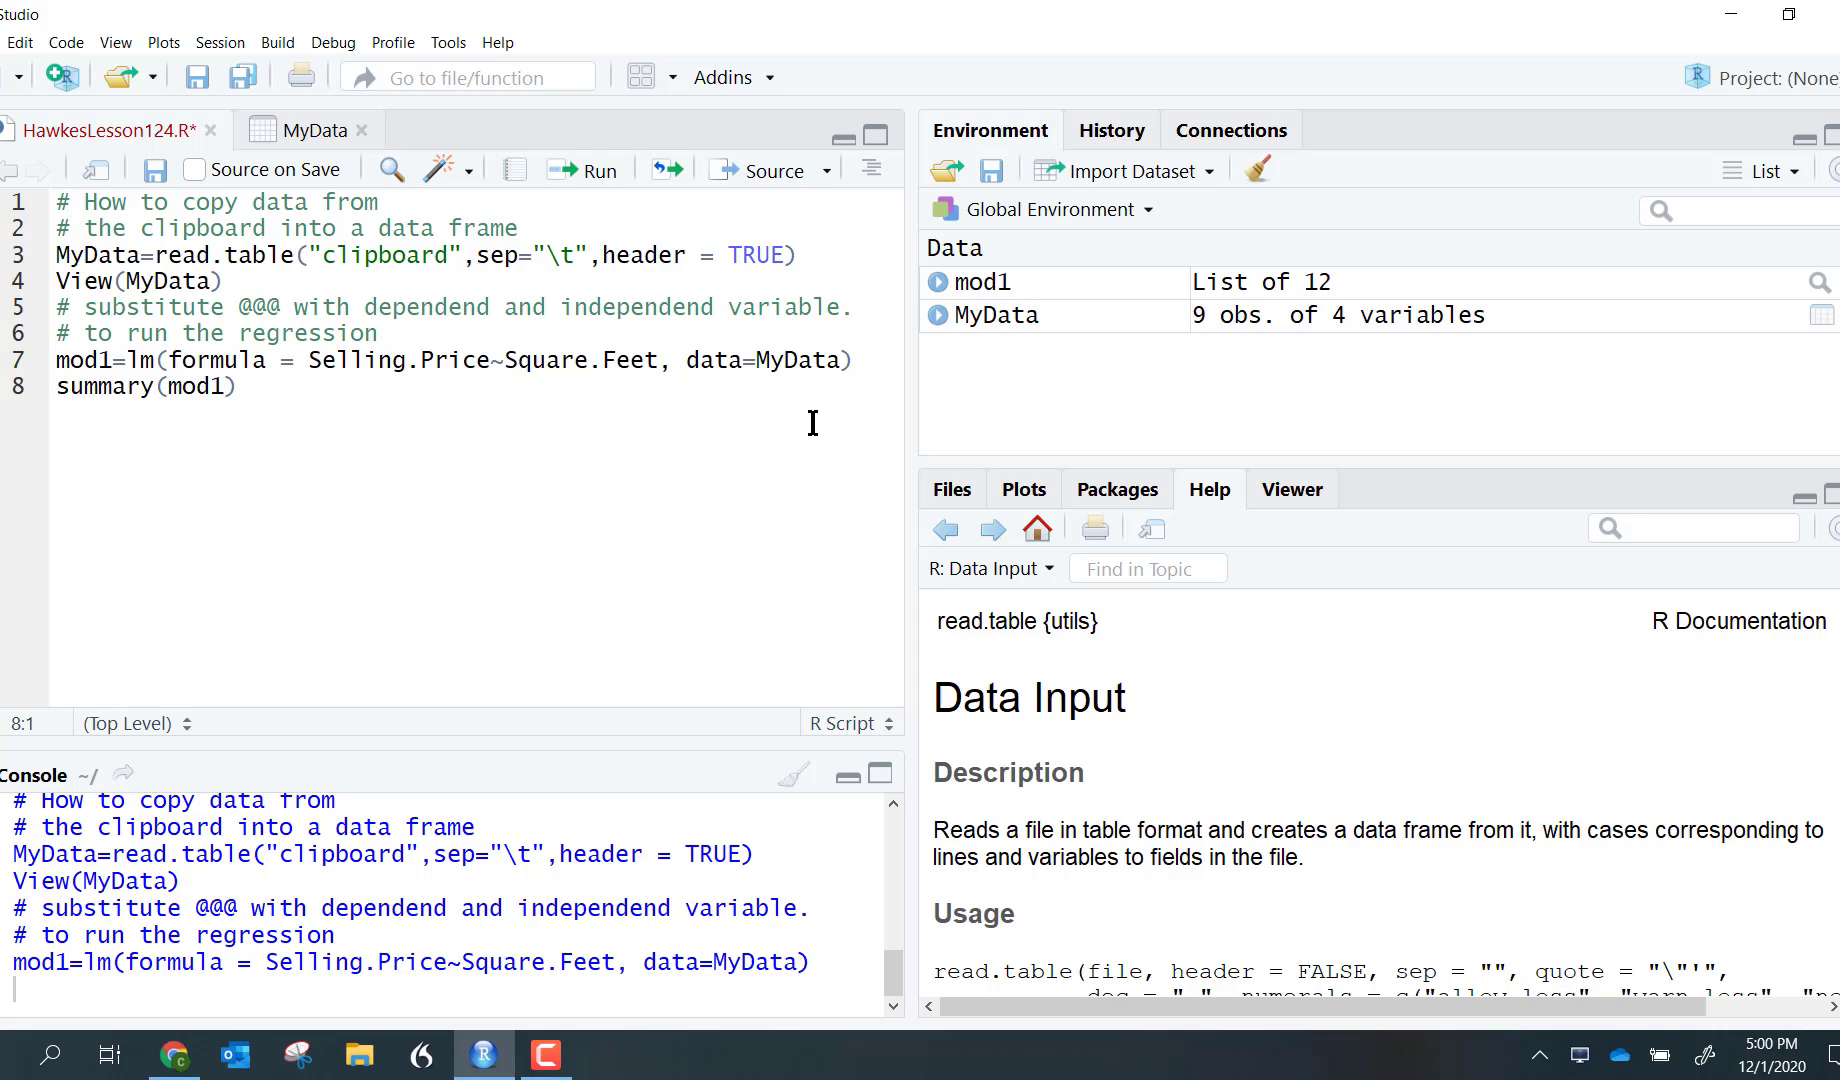
key(ctrl+Return)
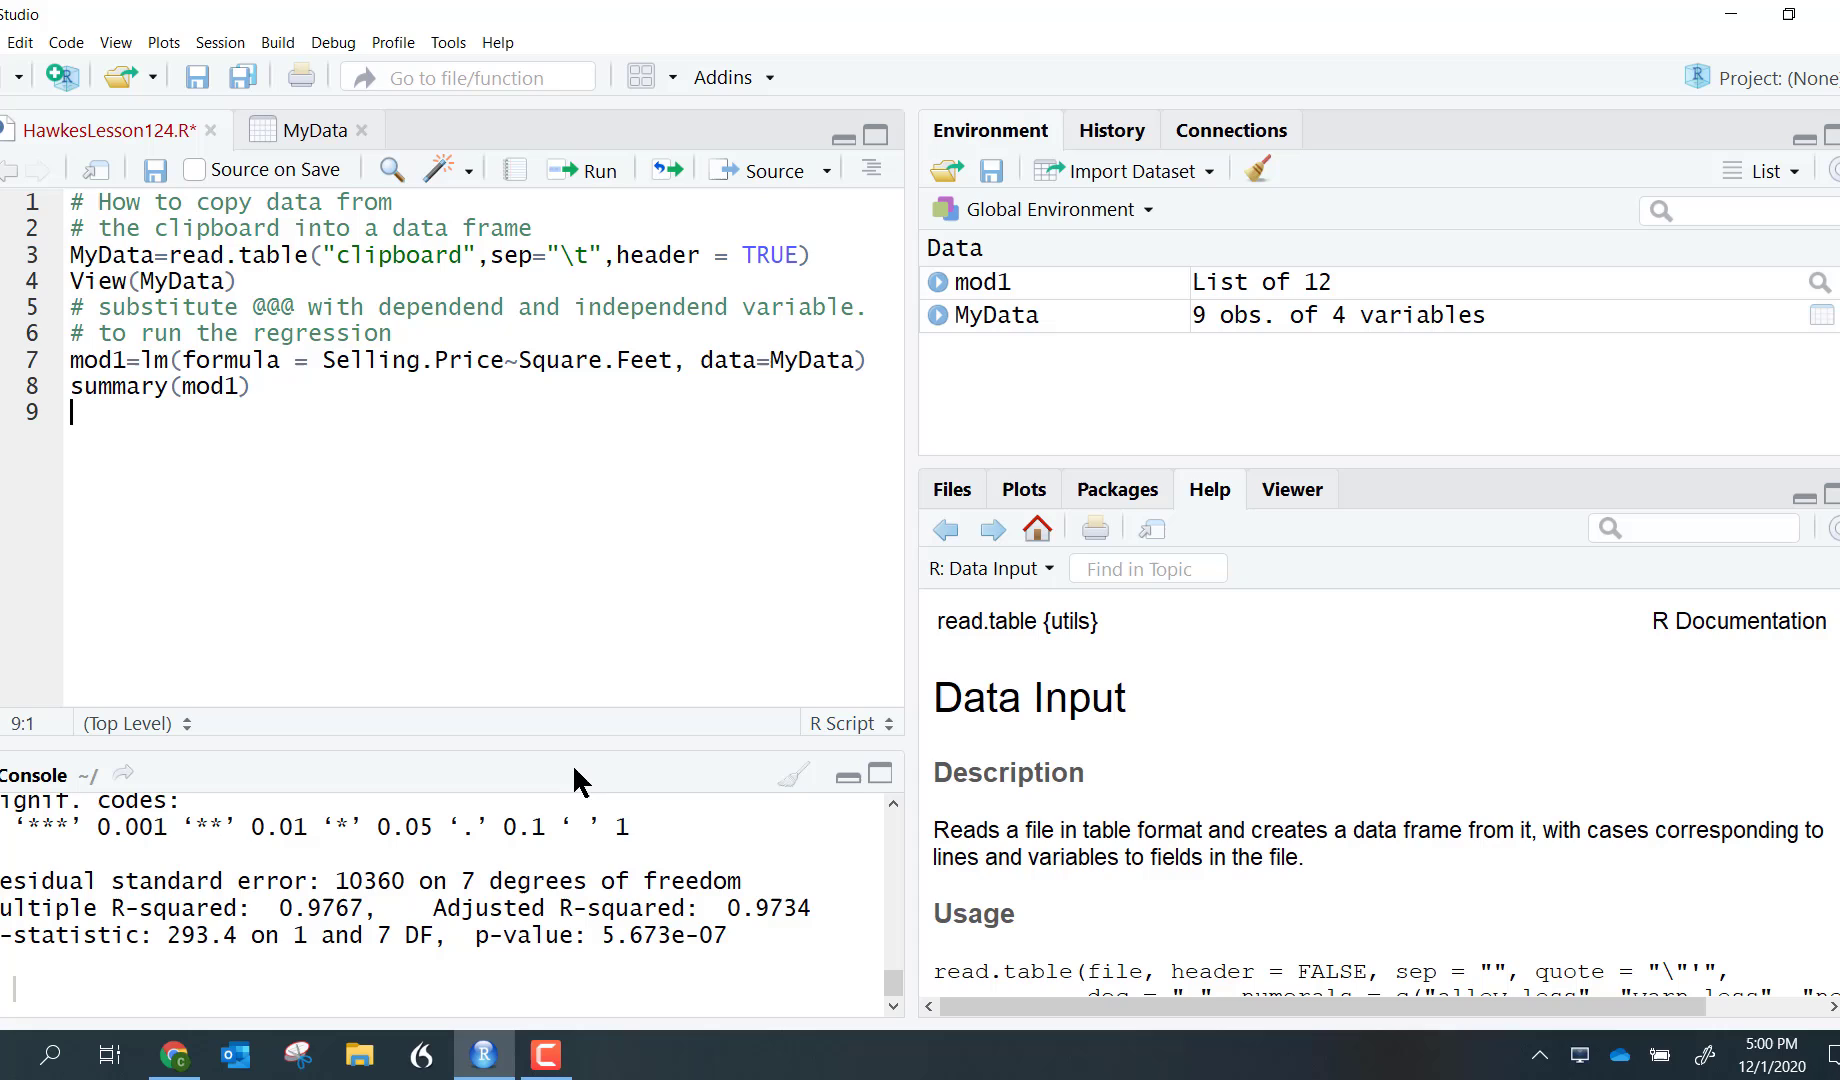
drag(576, 738, 546, 371)
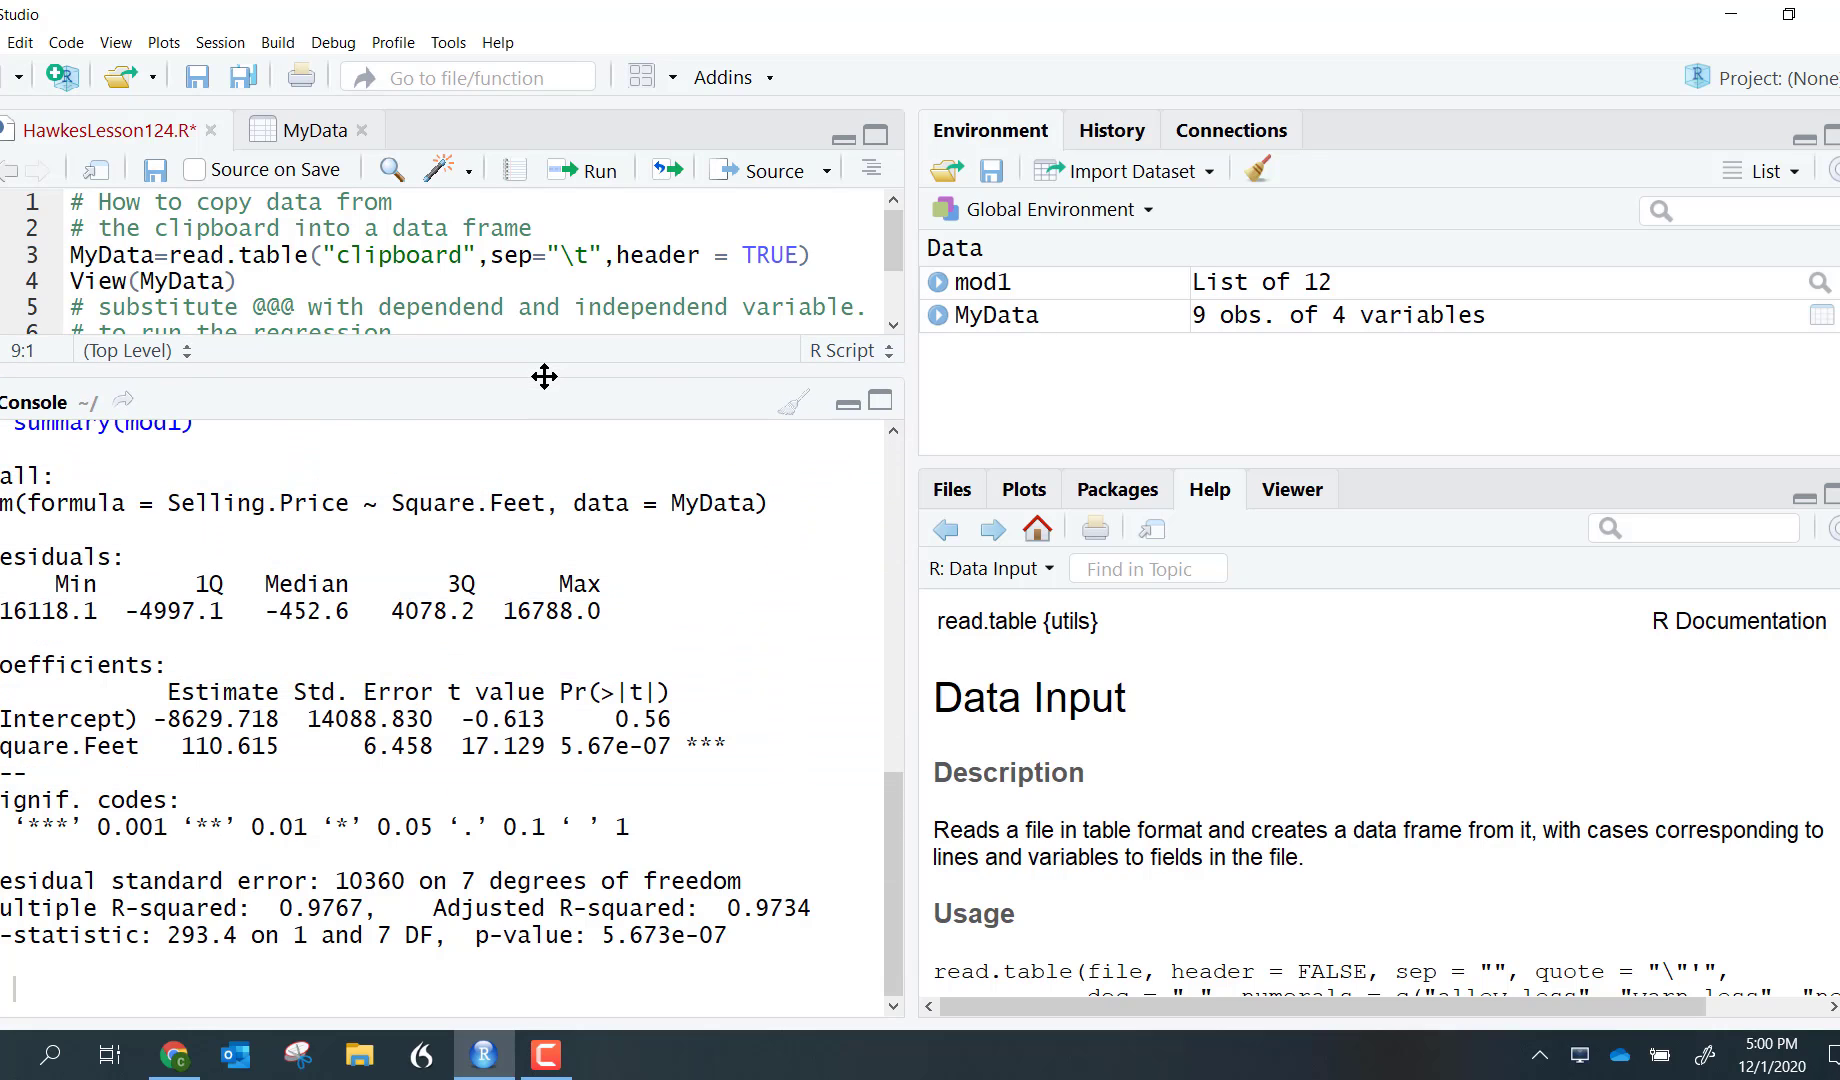